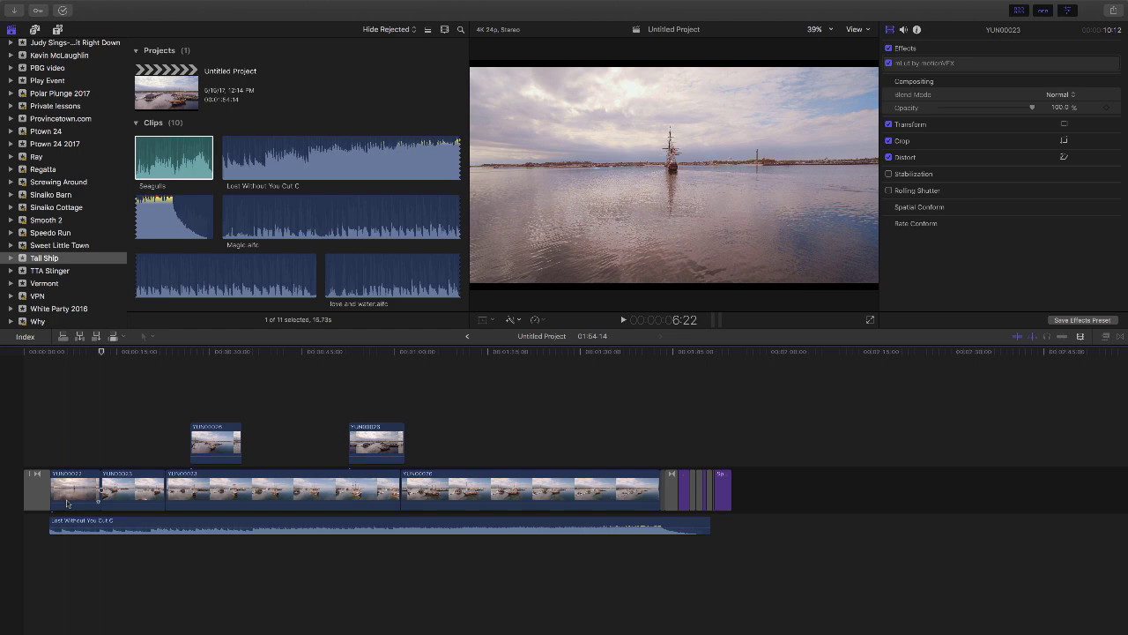
Select the music clip to show its -1.0 dB volume, then play it back from near its start.
left_click(63, 525)
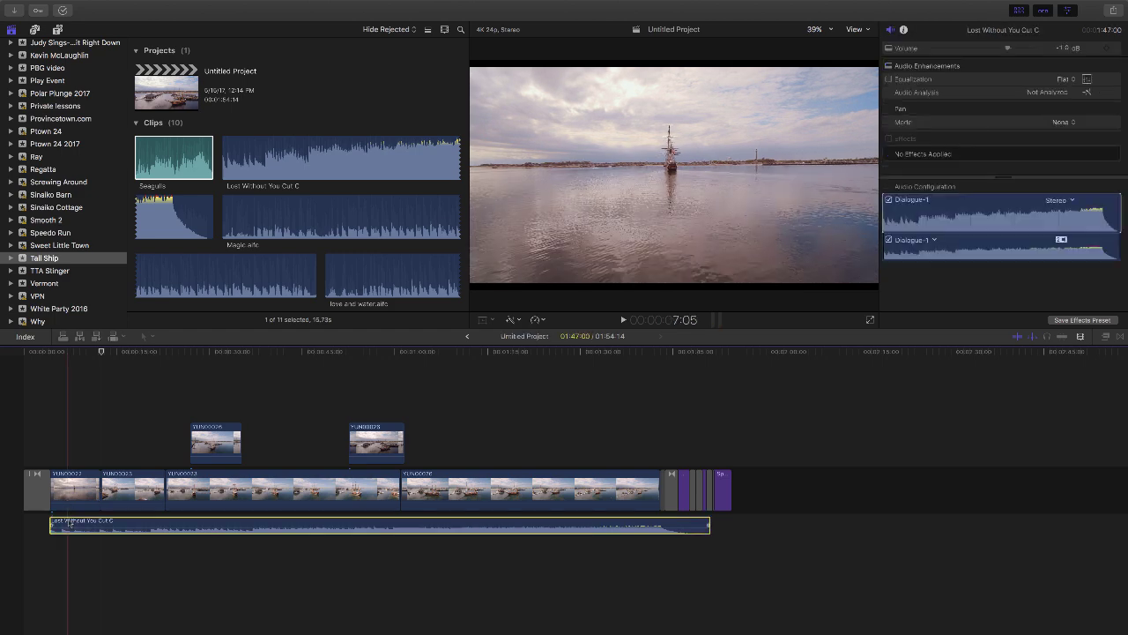
key("space")
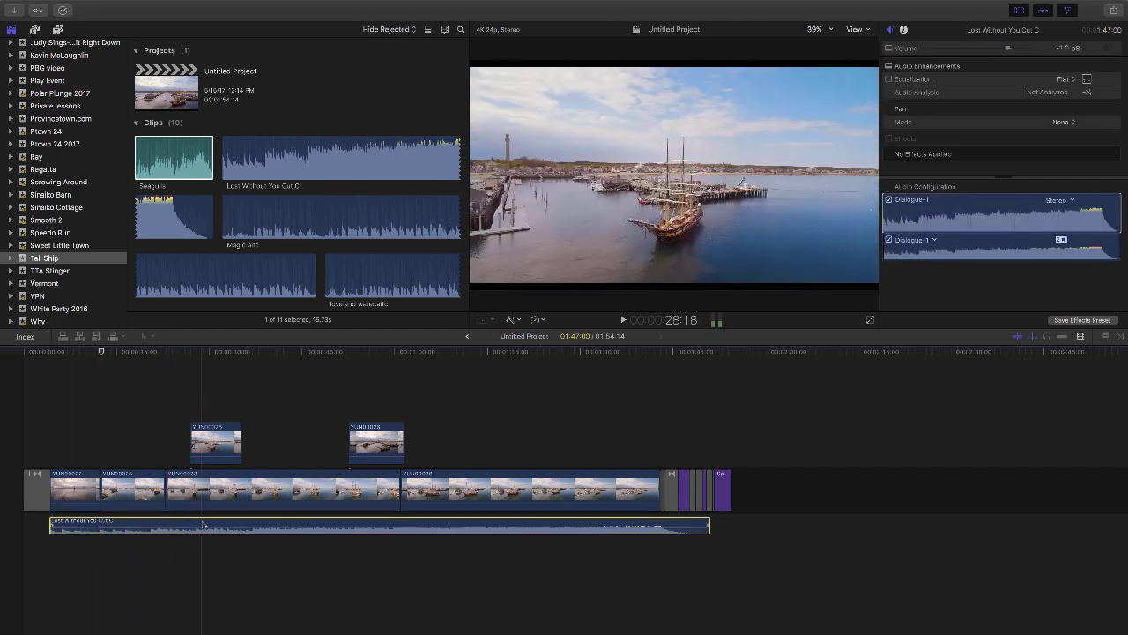
left_click(57, 533)
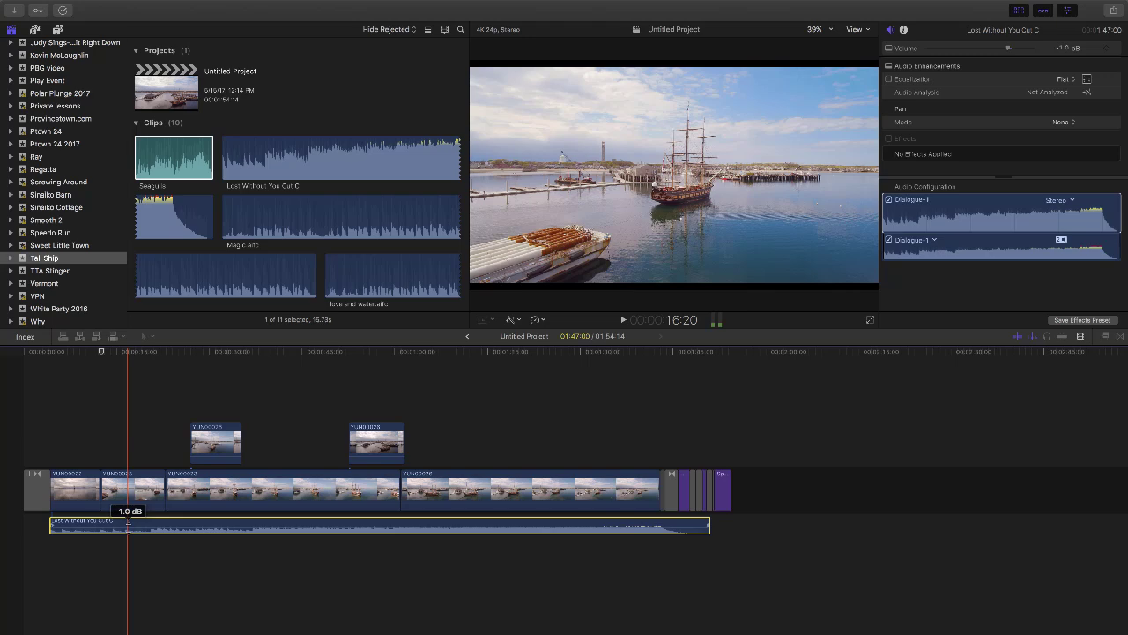
Drag the Seagulls sound effect from the browser to the timeline's start, beneath the music track.
left_click(15, 539)
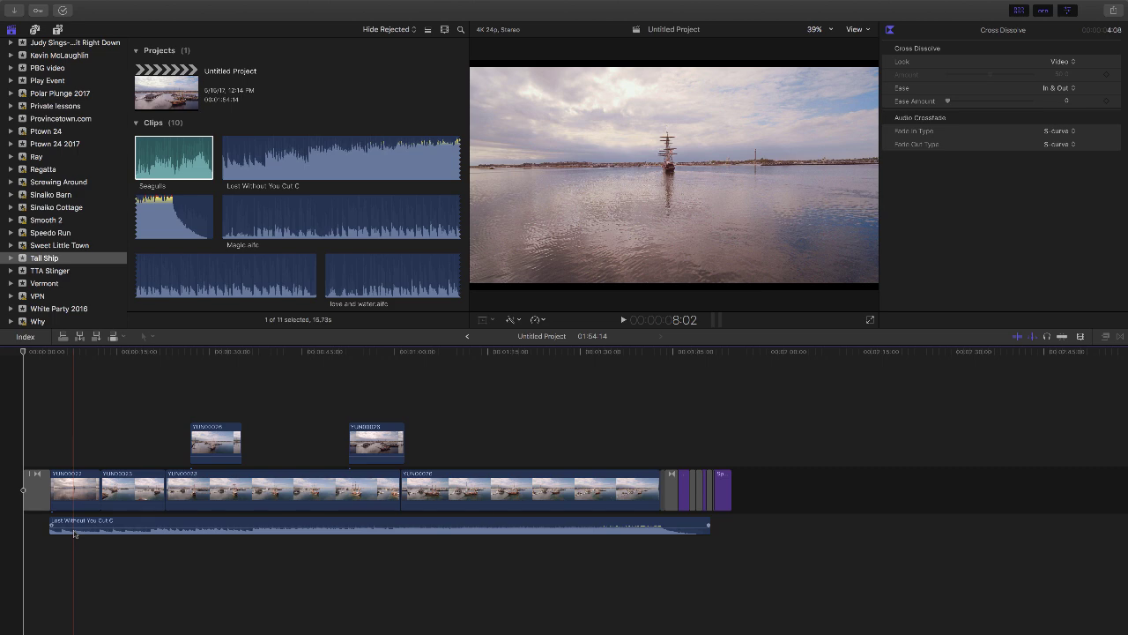
left_click(172, 156)
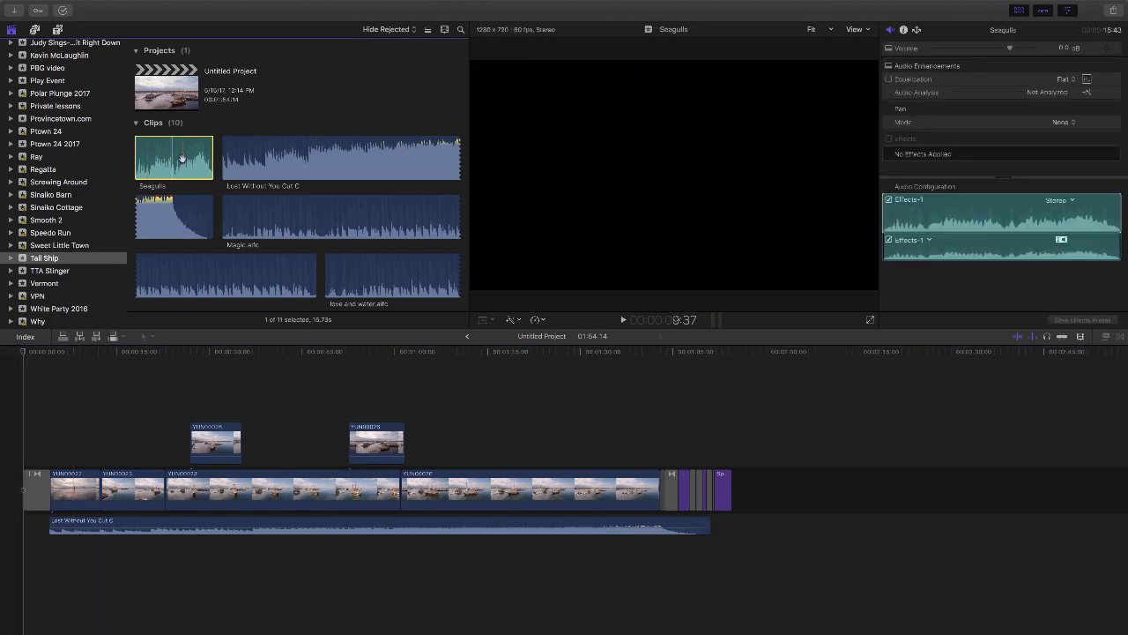
left_click_drag(181, 159, 17, 552)
left_click(13, 463)
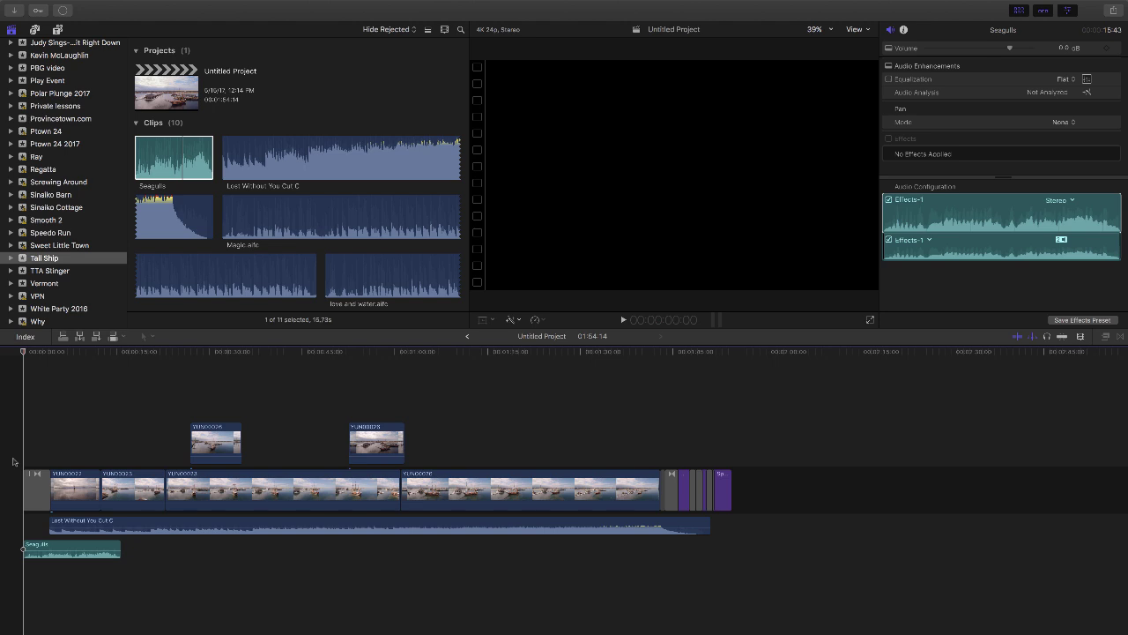
key("XF86AudioRaiseVolume")
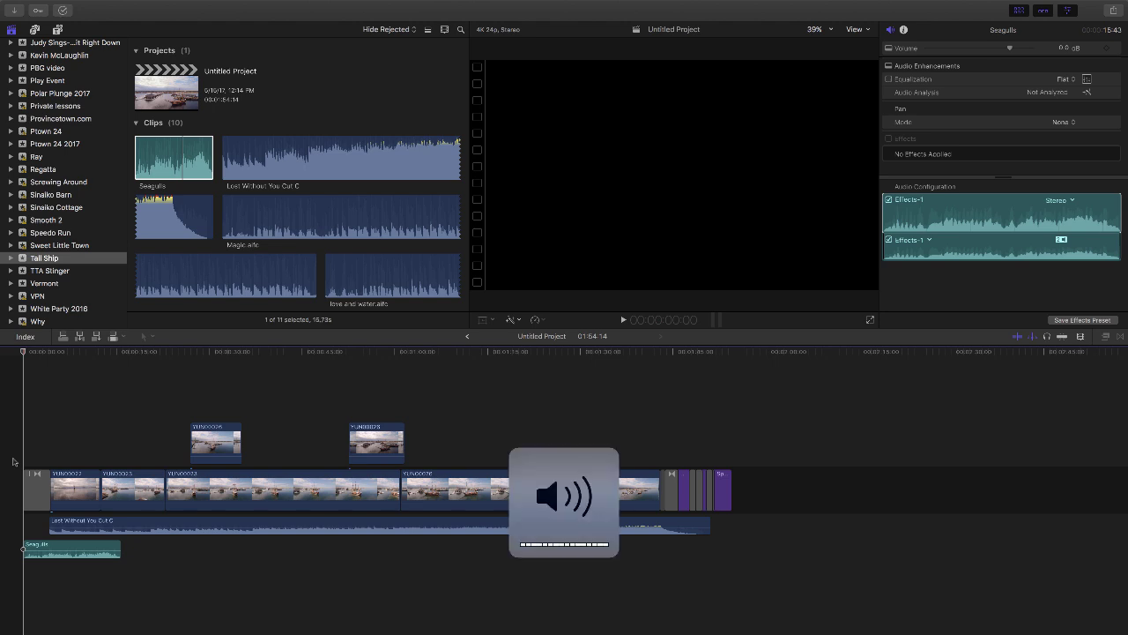
key("space")
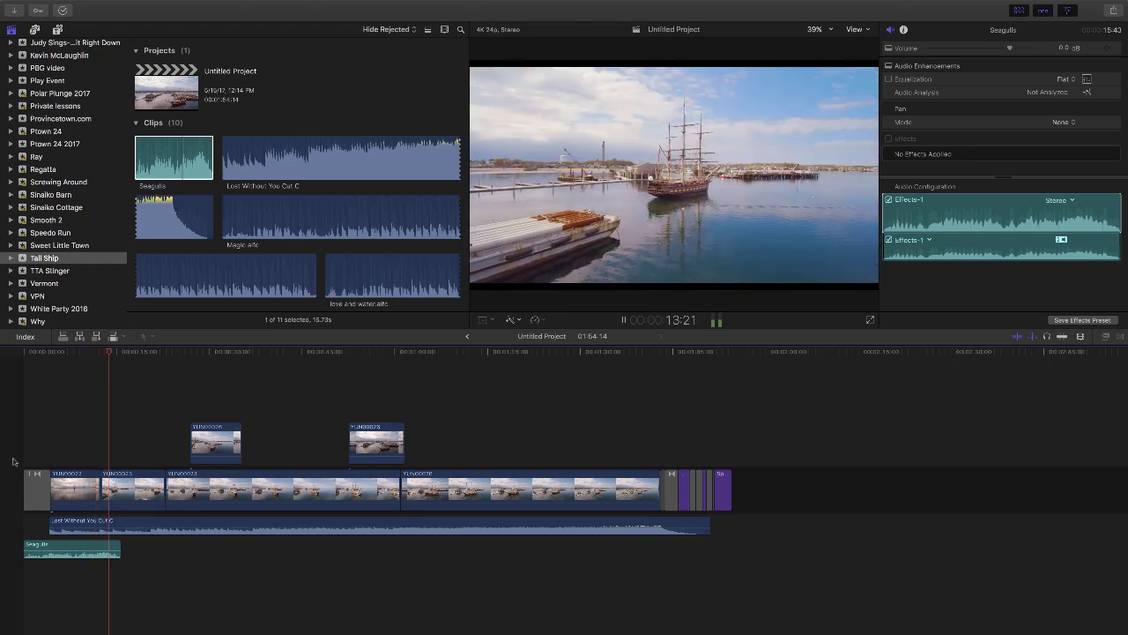
key("space")
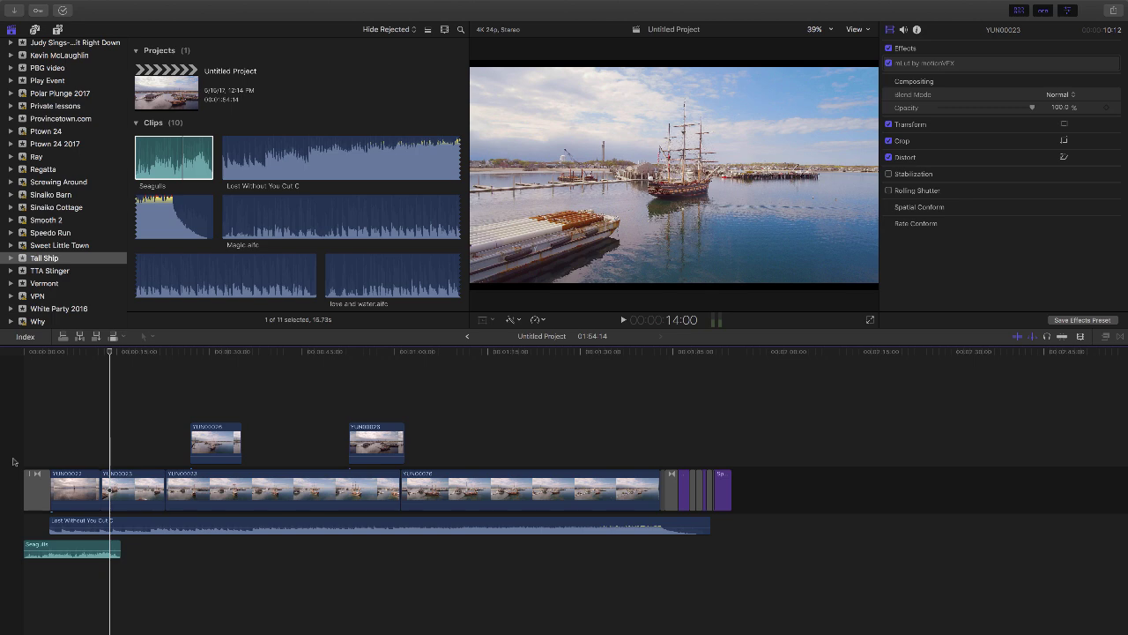
Mute the Mac, zoom into the opening seconds, and select the Seagulls clip near its start.
key("XF86AudioMute")
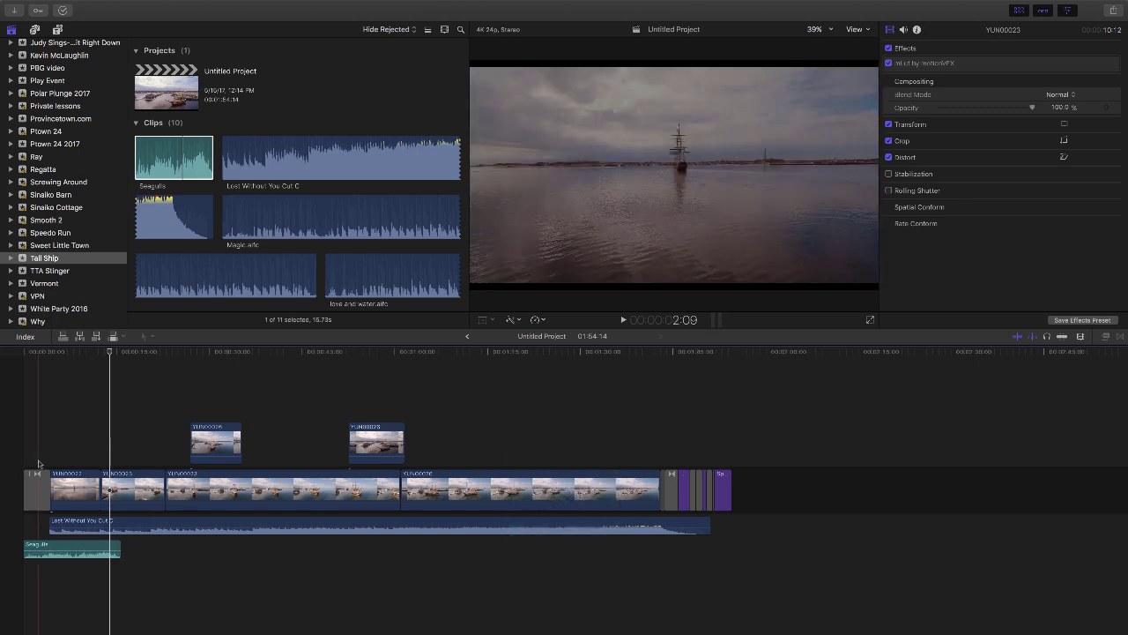
key("super+equal")
key("super+equal")
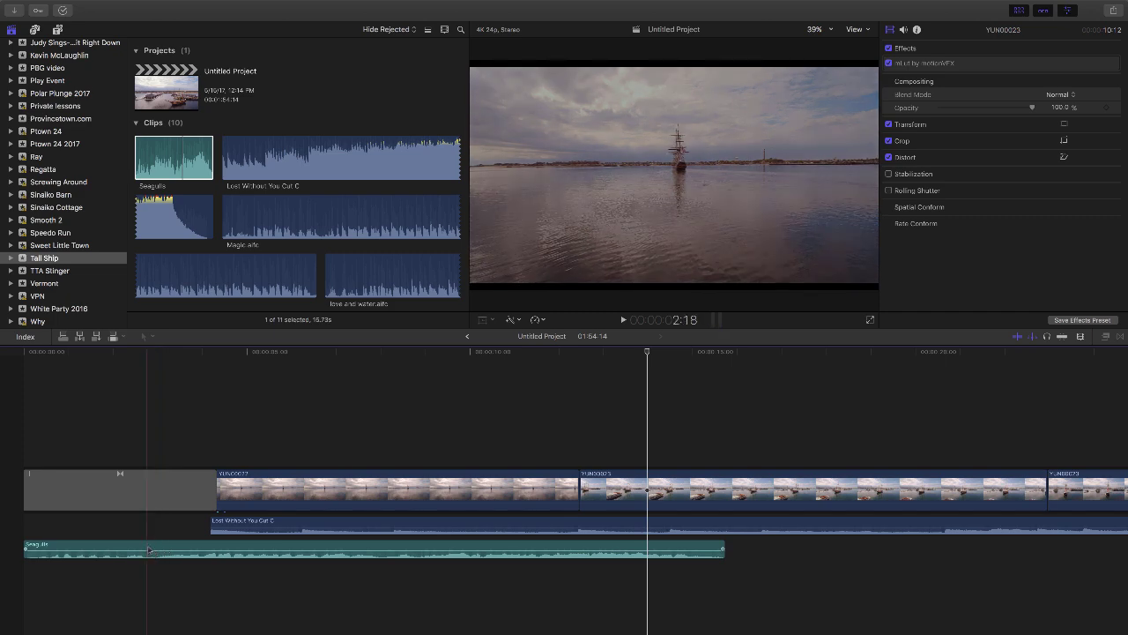
left_click(148, 550)
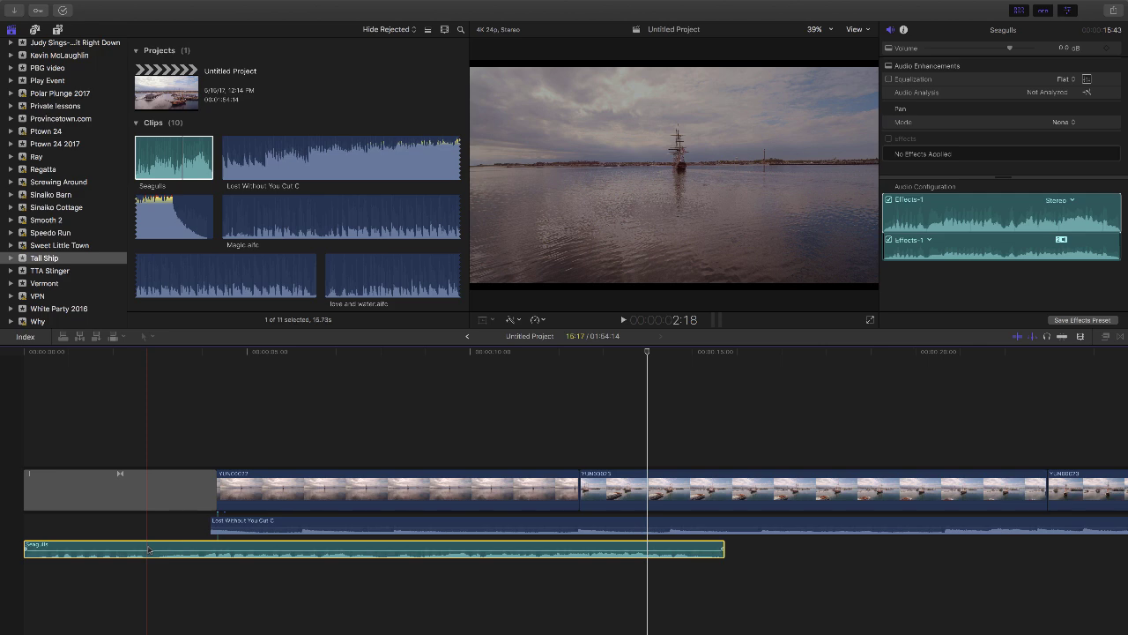
left_click(142, 355)
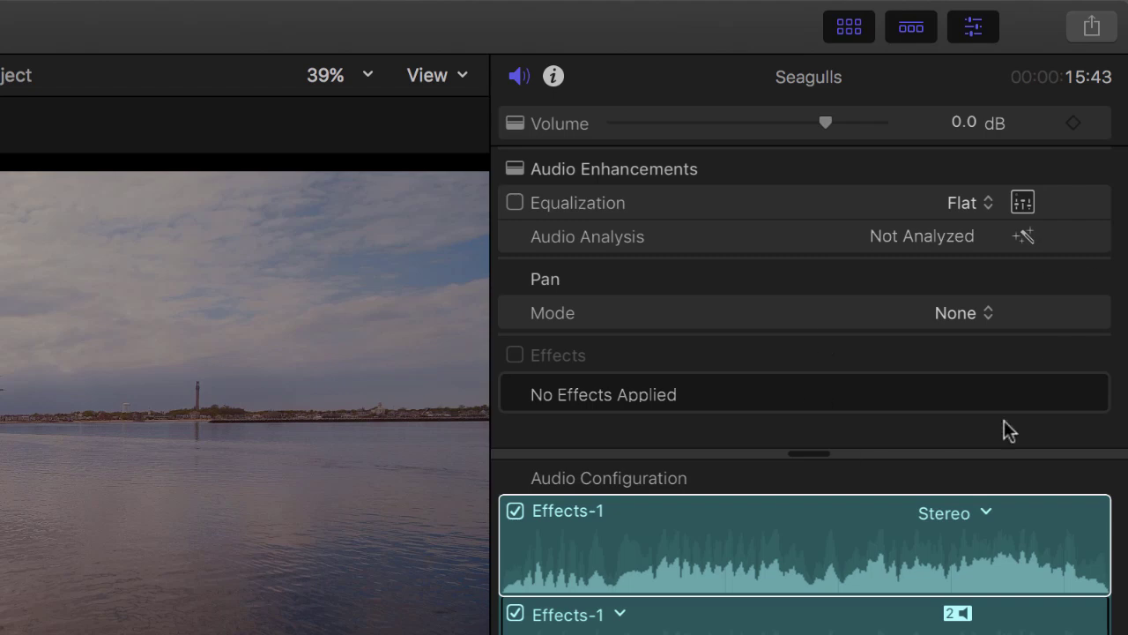
Add a volume keyframe near the Seagulls clip's start, leaving the level at 0.0 dB.
left_click(1009, 430)
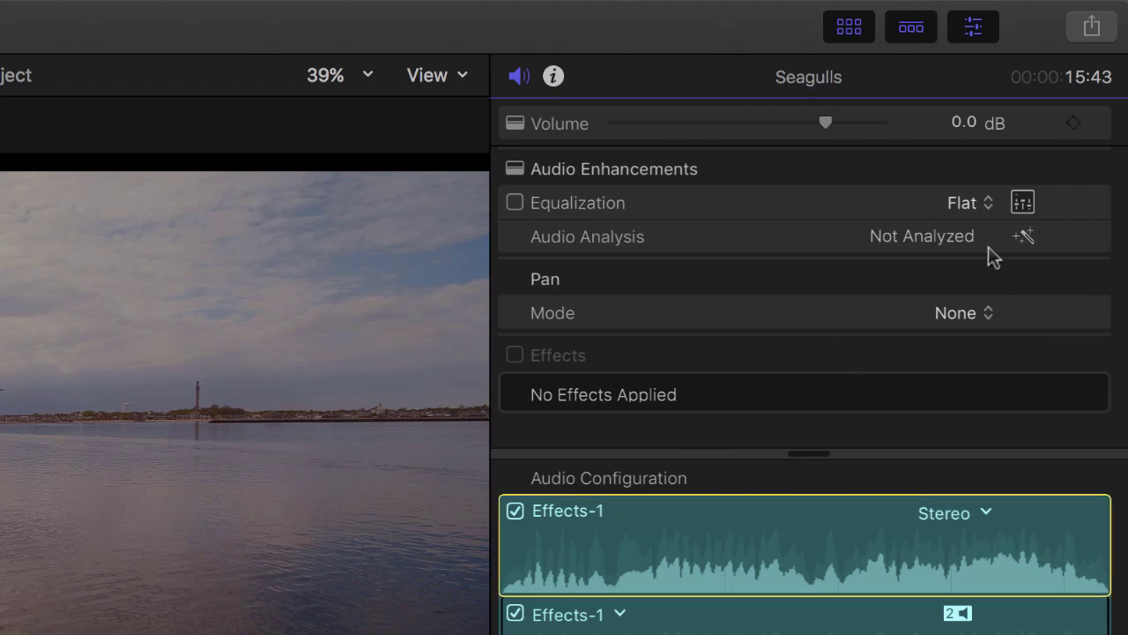
left_click(969, 29)
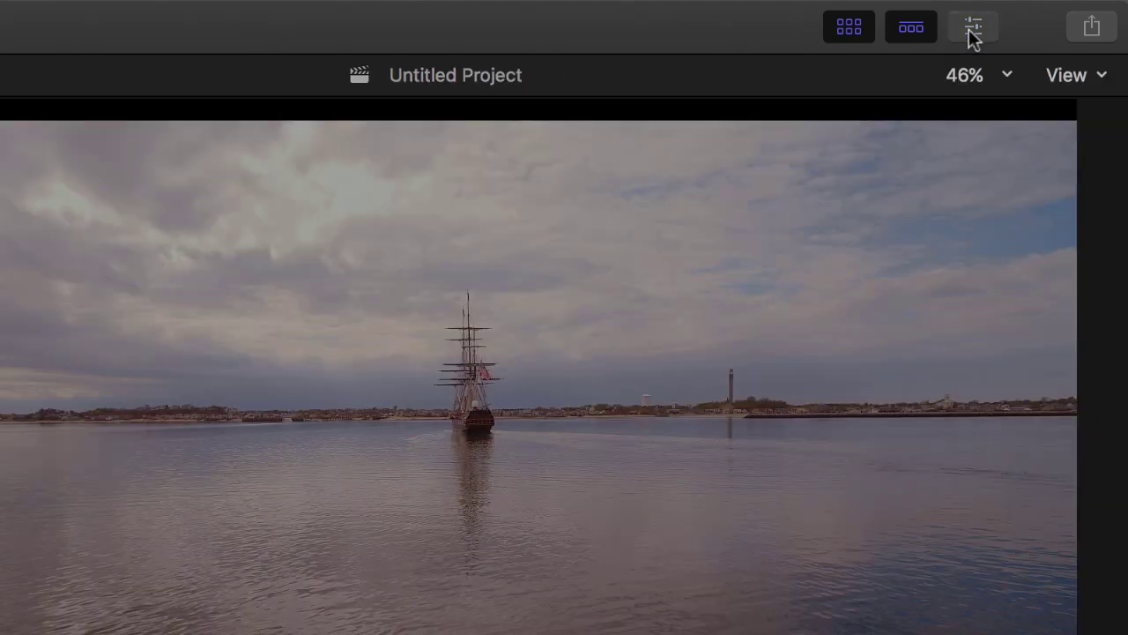
left_click(972, 28)
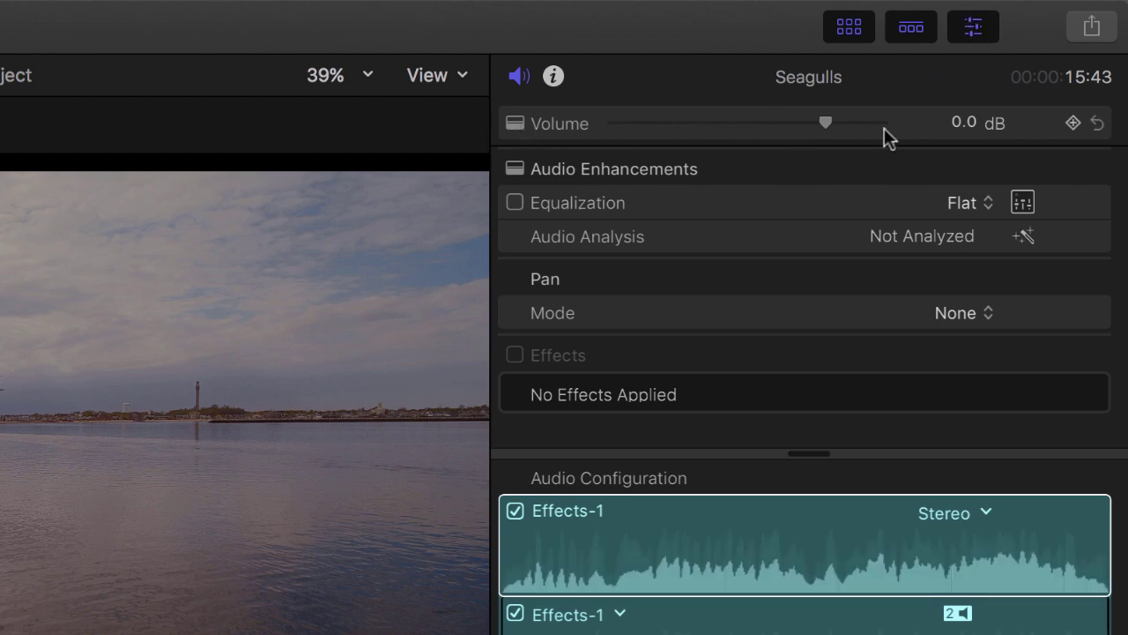
left_click(1074, 124)
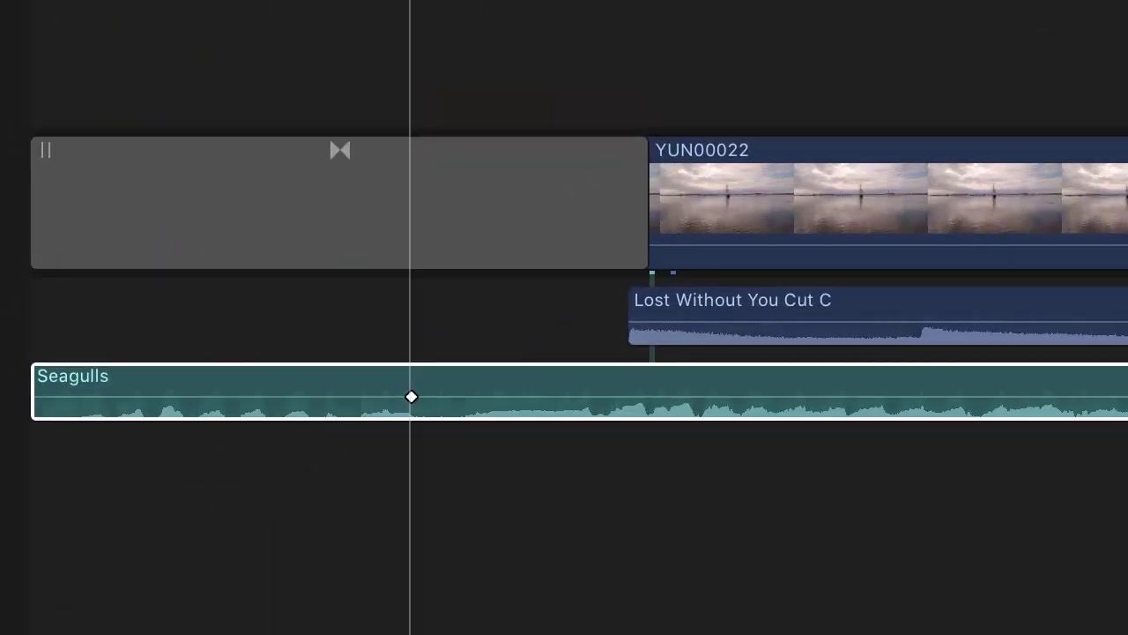
left_click(409, 388)
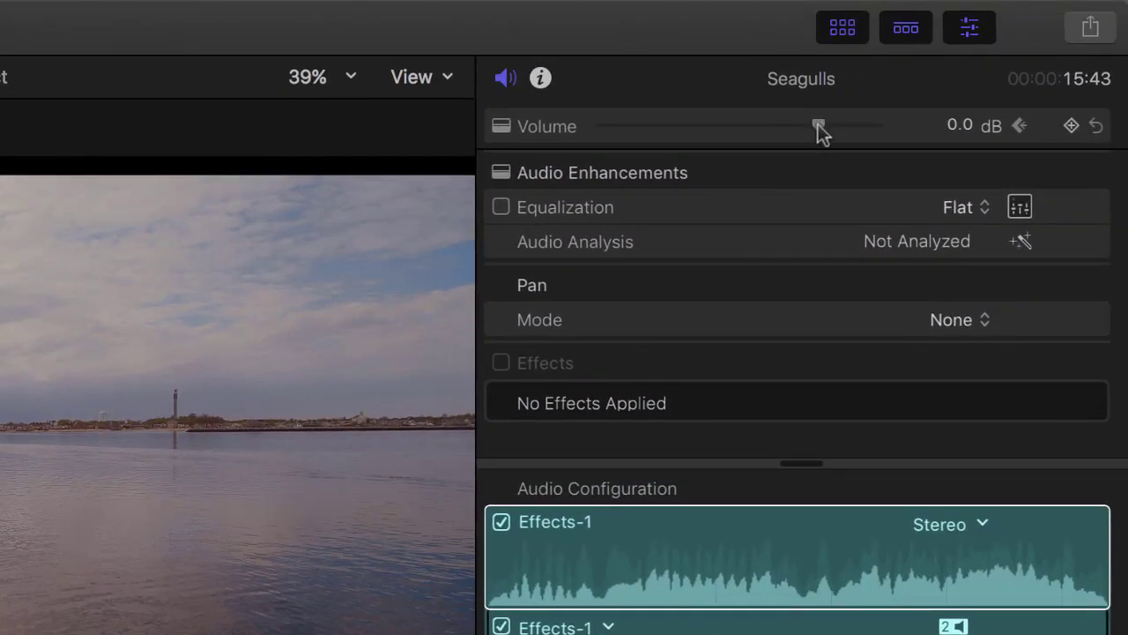
Lower the Seagulls volume with the slider and zoom in on its volume keyframes.
left_click_drag(819, 126, 705, 130)
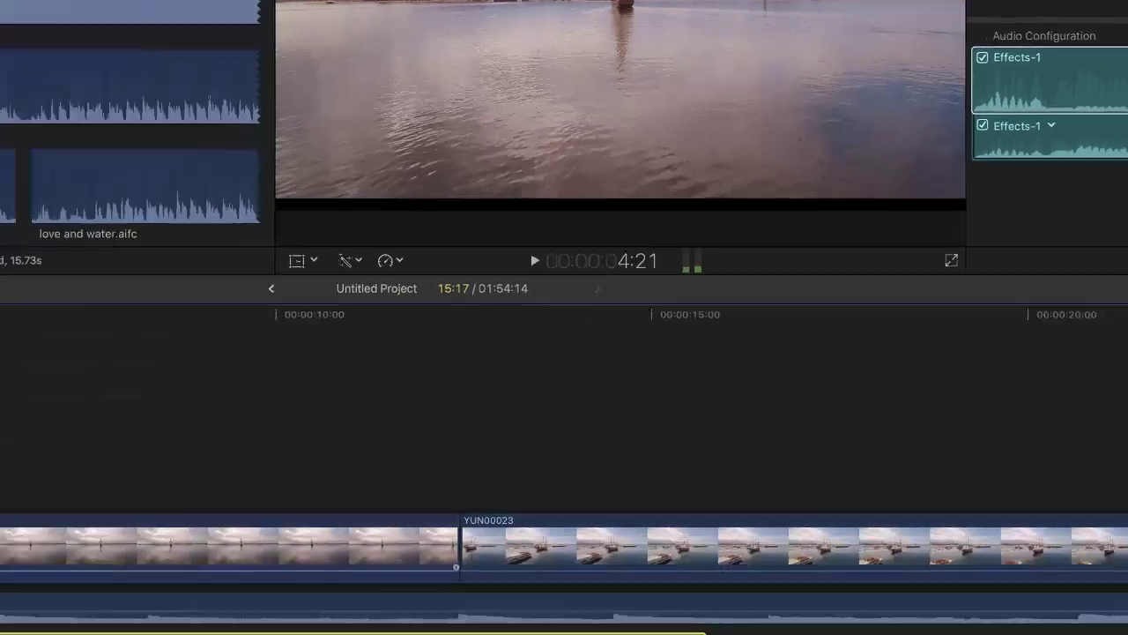
key("super+equal")
key("super+equal")
key("super+equal")
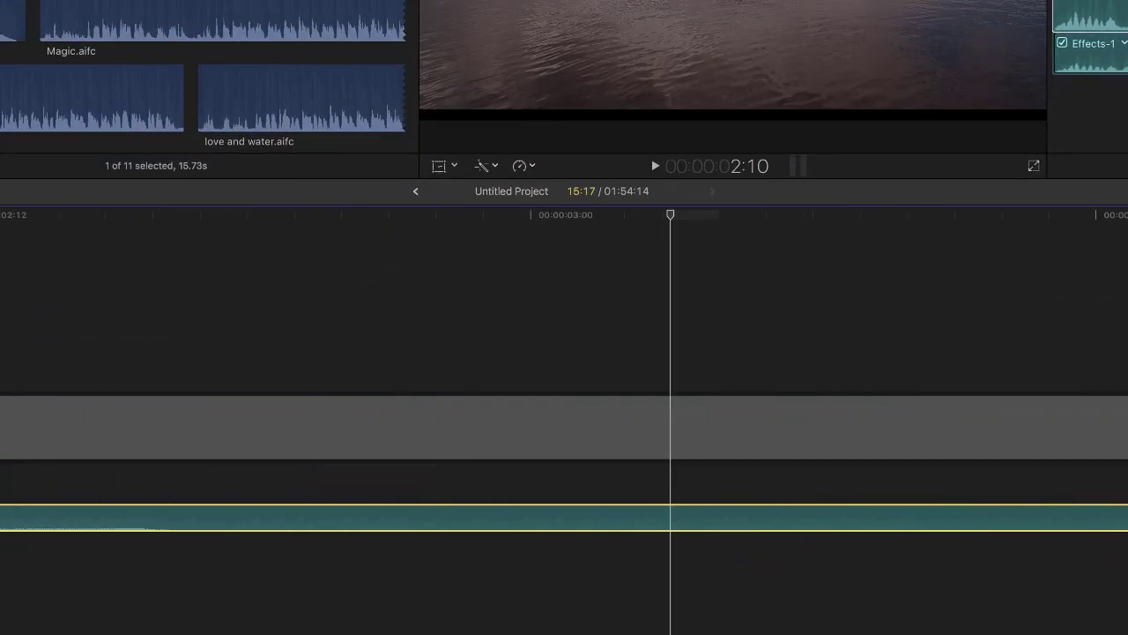
key("alt+k")
scroll(196, 493, "left", 5)
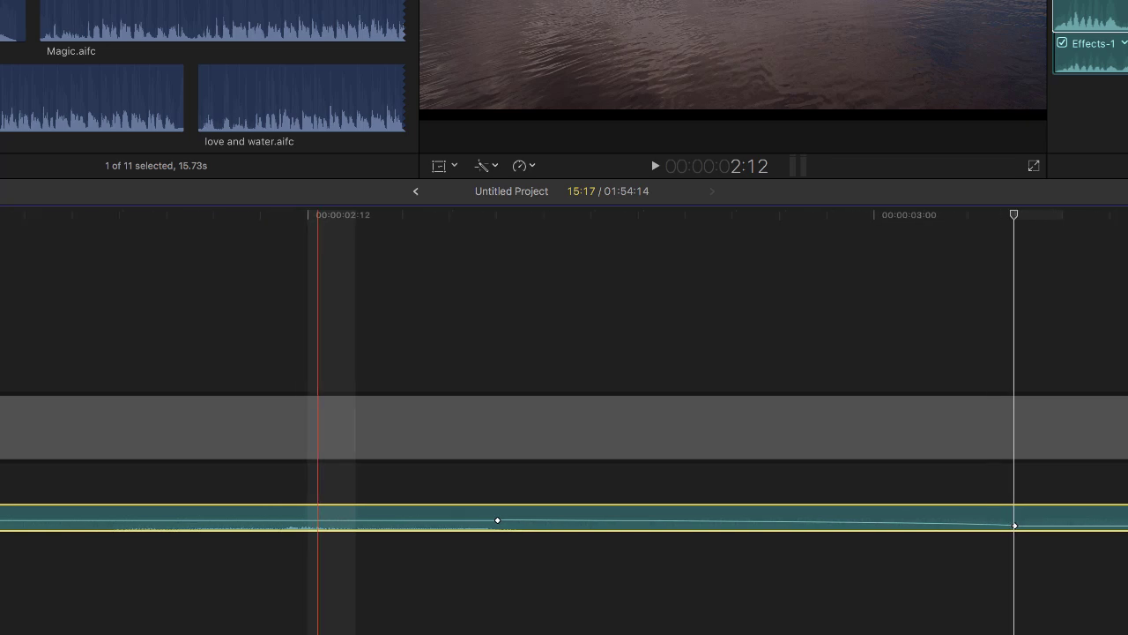
scroll(483, 507, "right", 3)
mouse_move(314, 521)
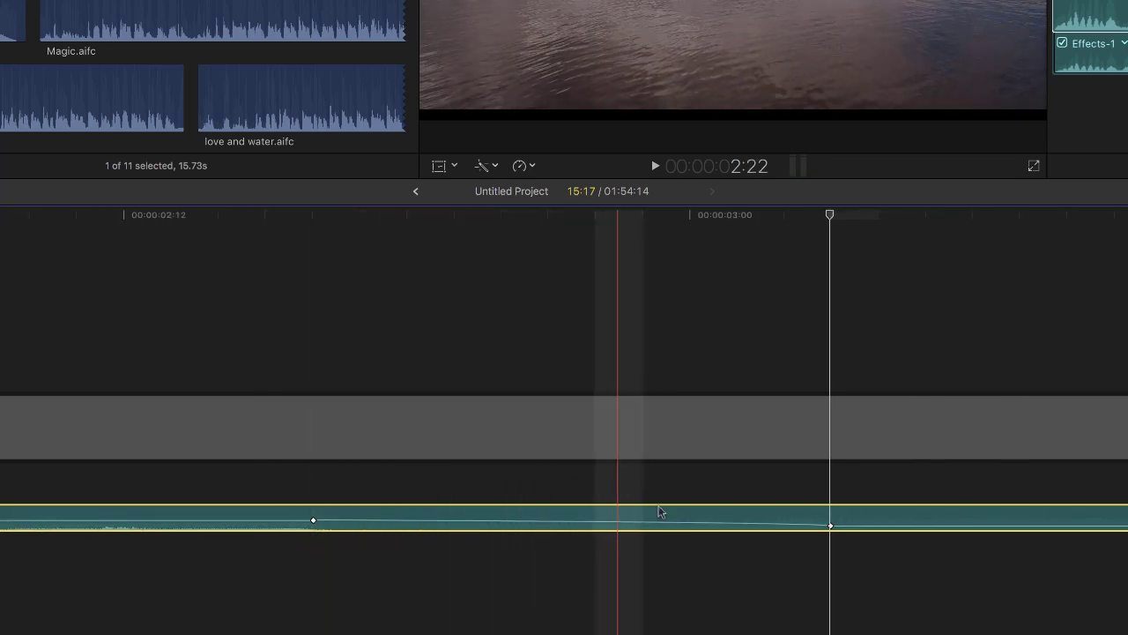
mouse_move(829, 528)
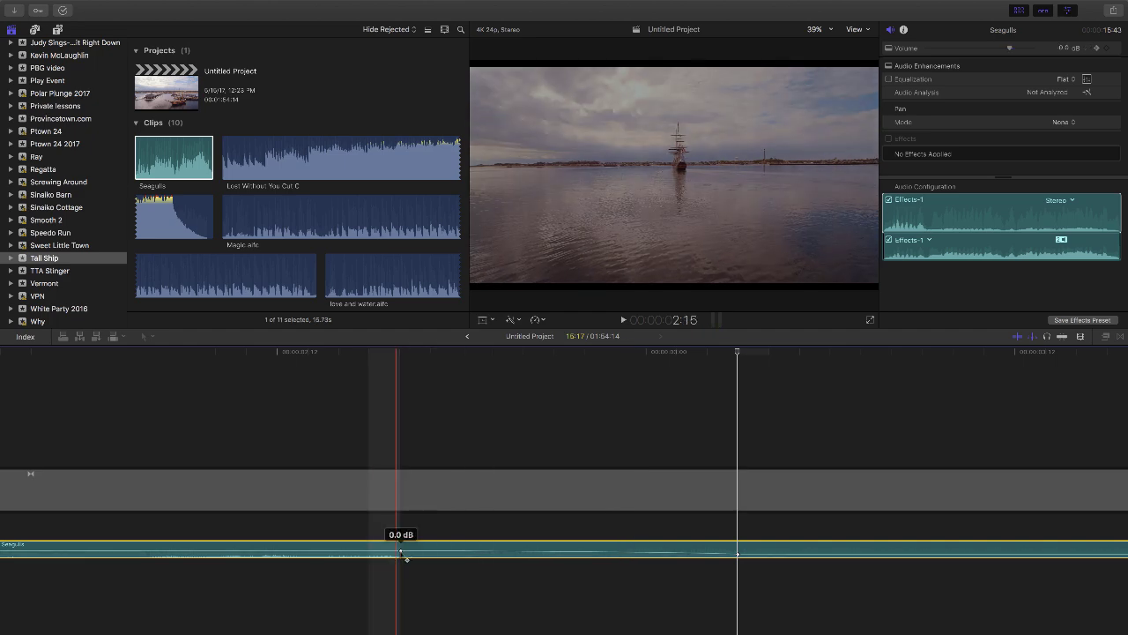
Pull the first keyframe down to -9 dB and slide the -25.2 dB keyframe slightly earlier.
left_click(402, 553)
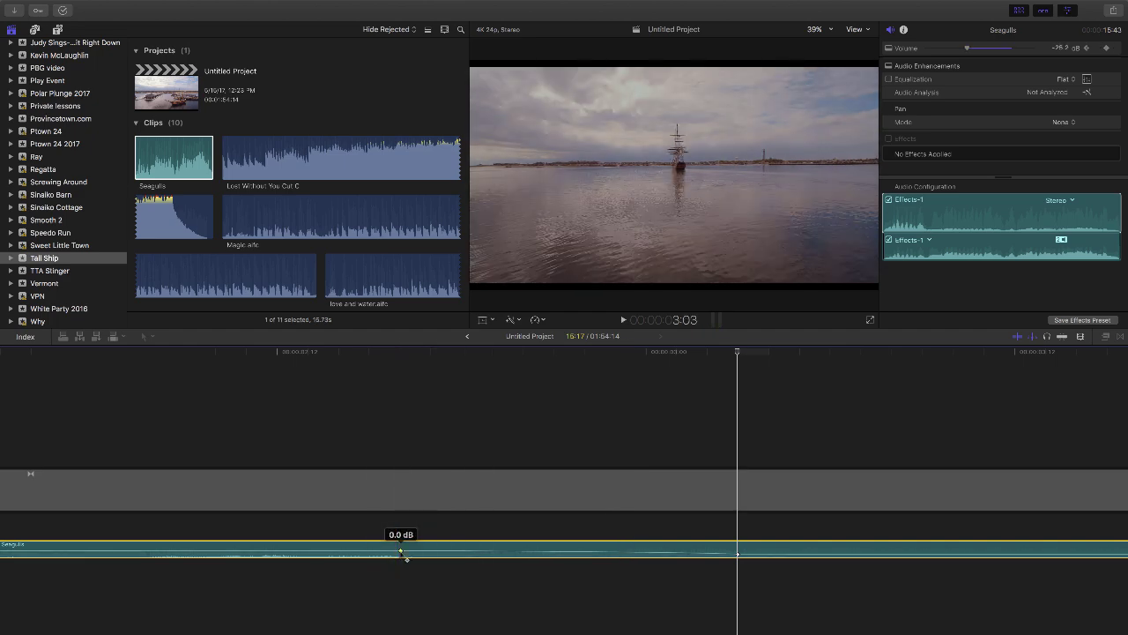
left_click_drag(406, 558, 401, 553)
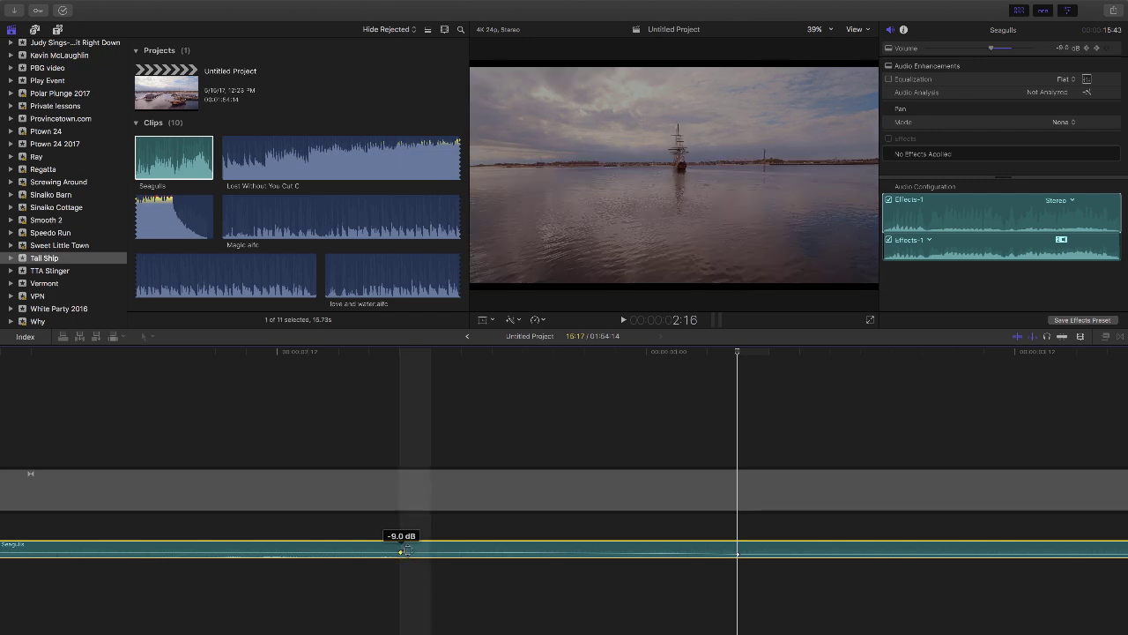
left_click(742, 558)
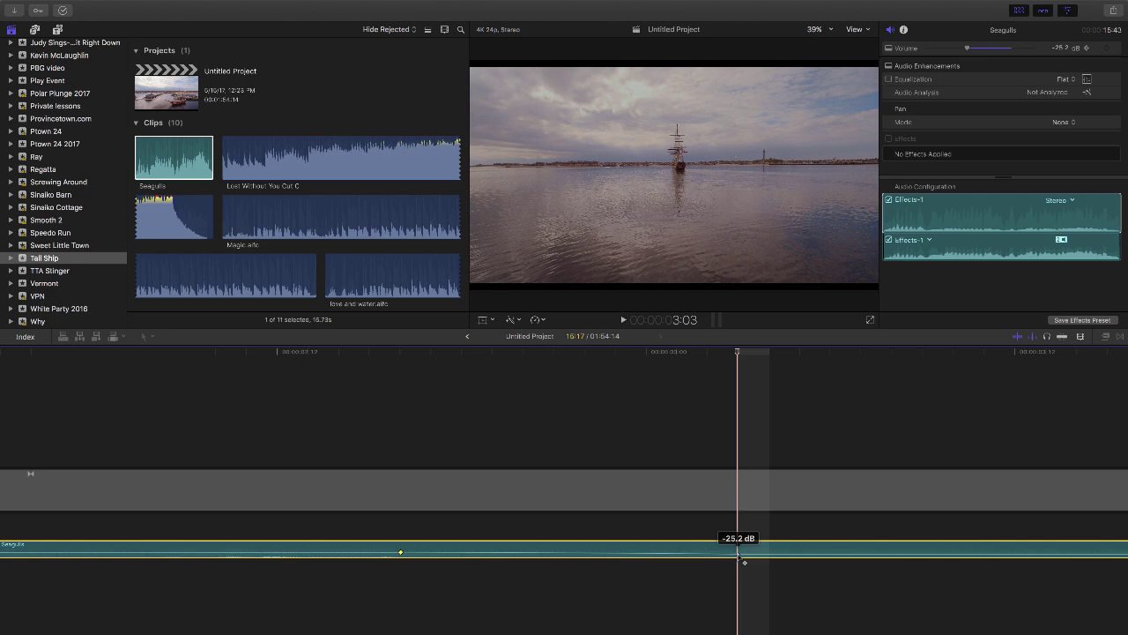
left_click_drag(739, 554, 670, 558)
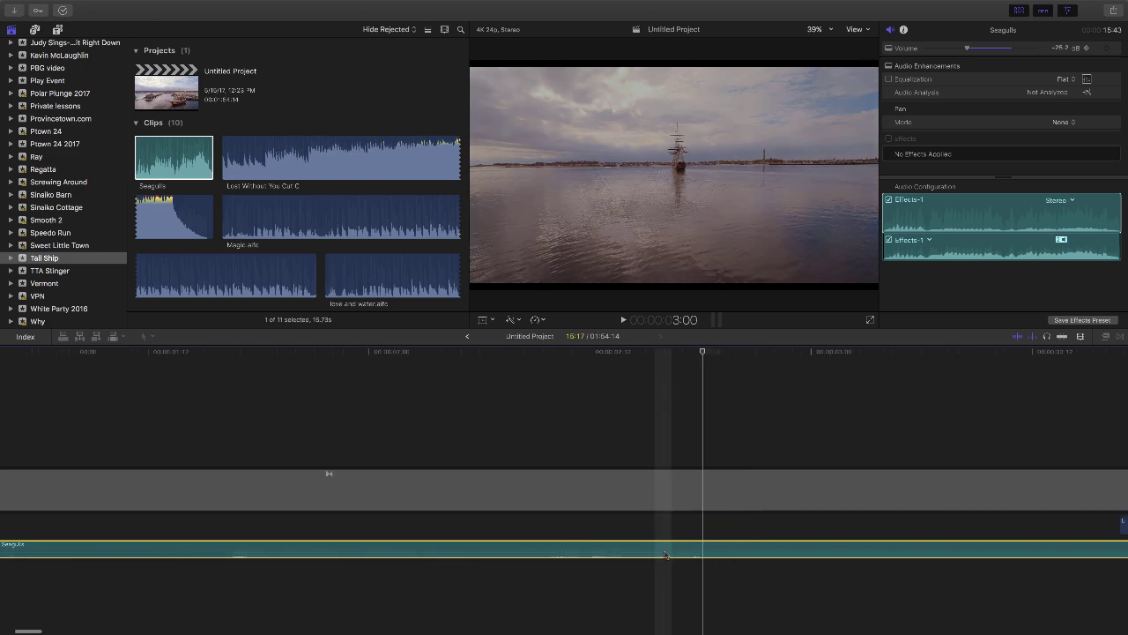
Zoom out, raise the system volume, and play the project from the start.
key("super+minus")
key("super+minus")
key("super+minus")
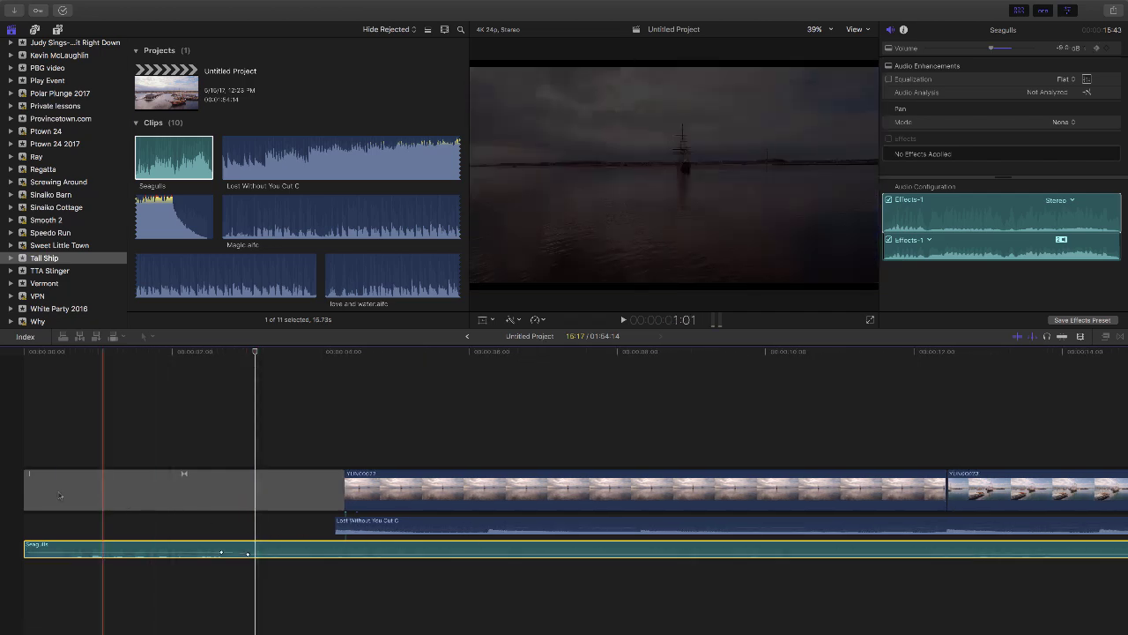
key("Home")
key("XF86AudioRaiseVolume")
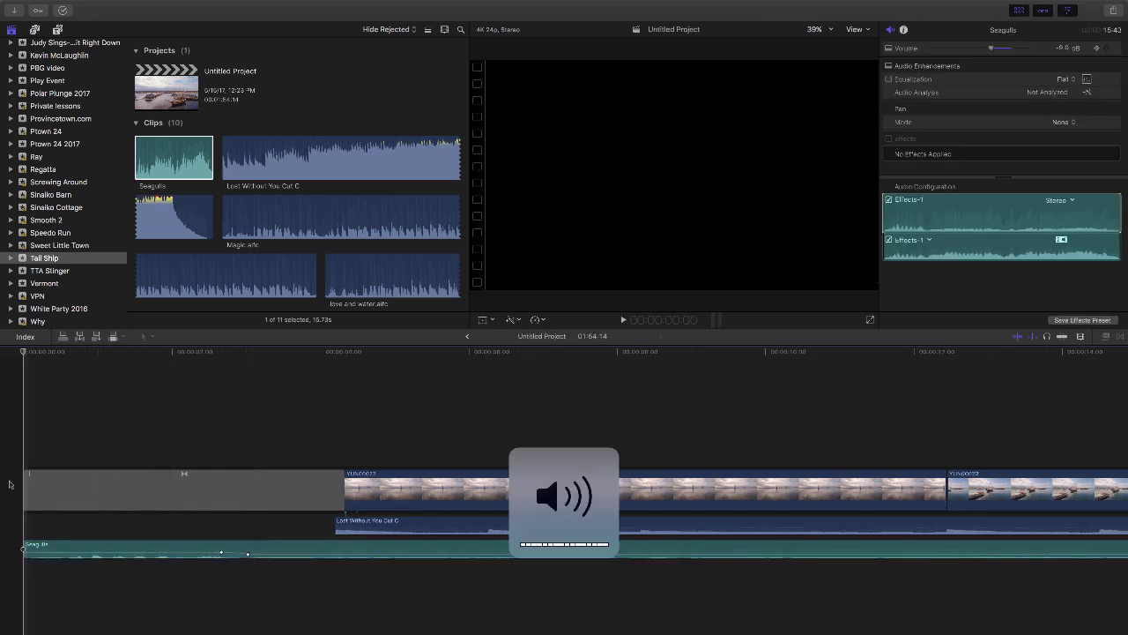
key("space")
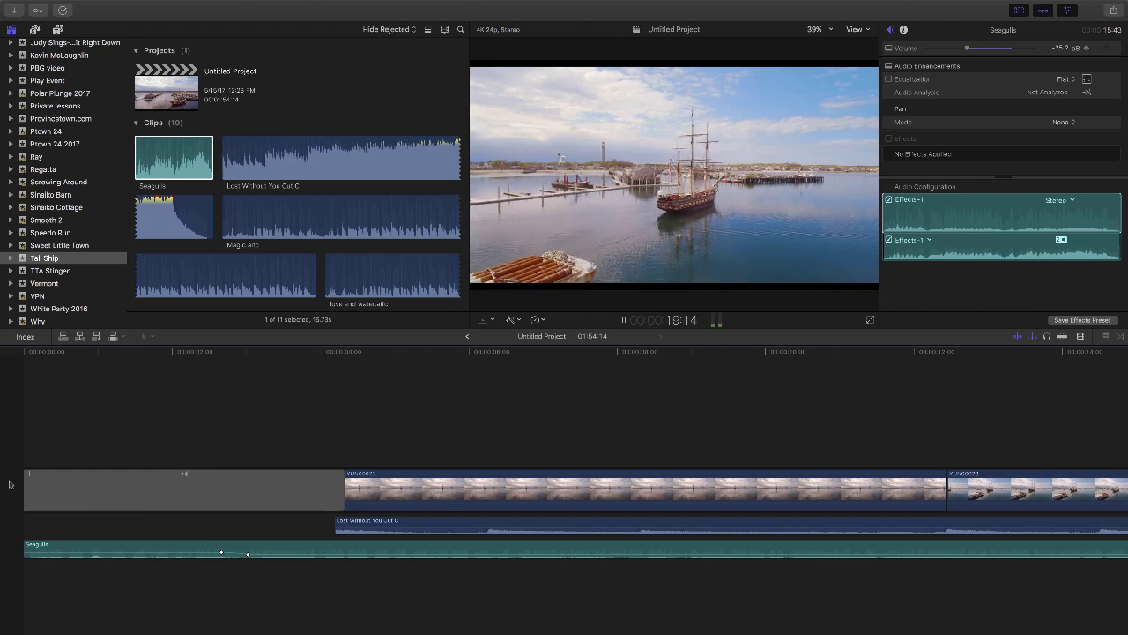
Stop playback about 20 seconds in and zoom the timeline out to show more clips.
key("space")
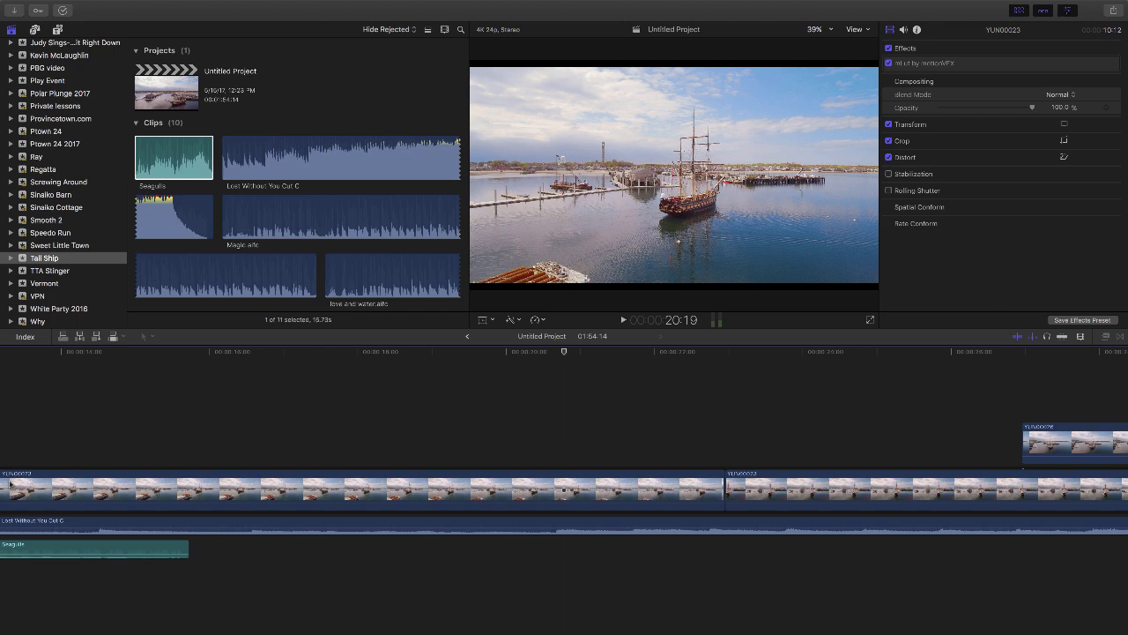
key("super+minus")
key("super+minus")
key("super+minus")
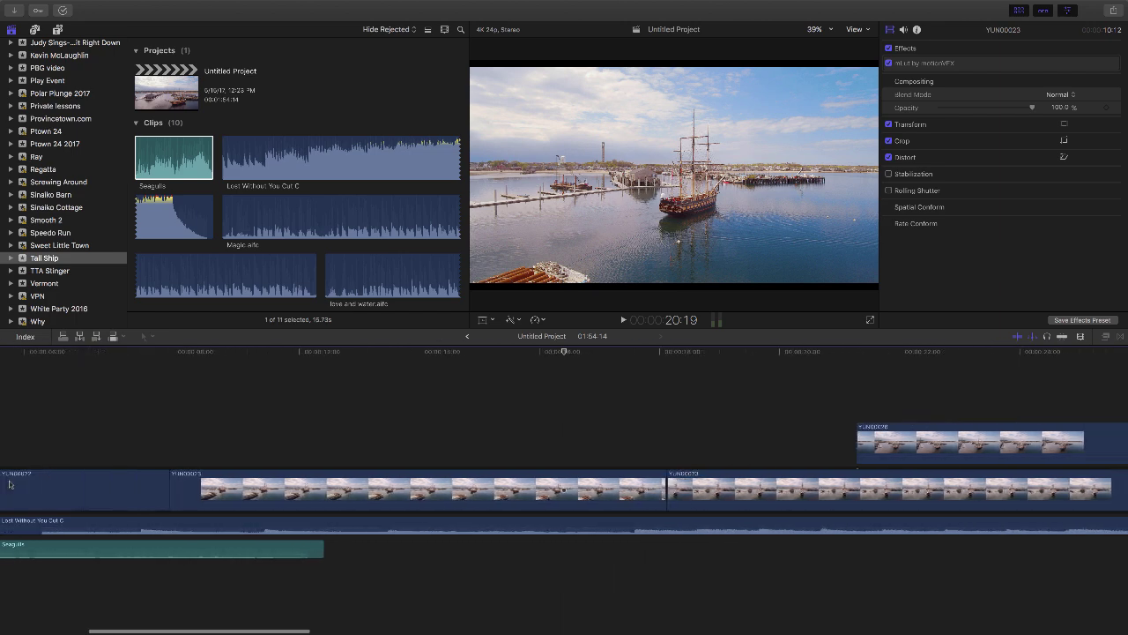